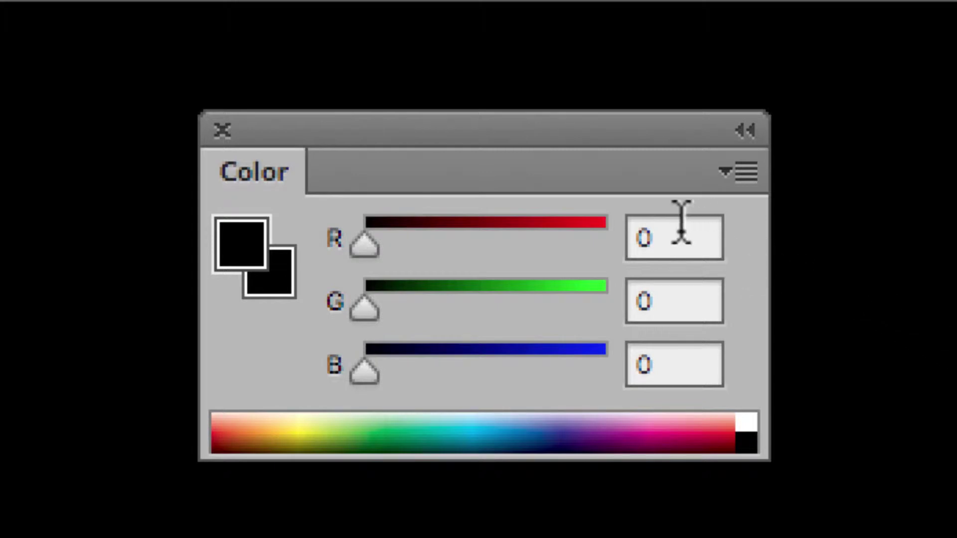
Set the red value to 173 for a dark red foreground and open the Color panel menu
double_click(676, 238)
text(1)
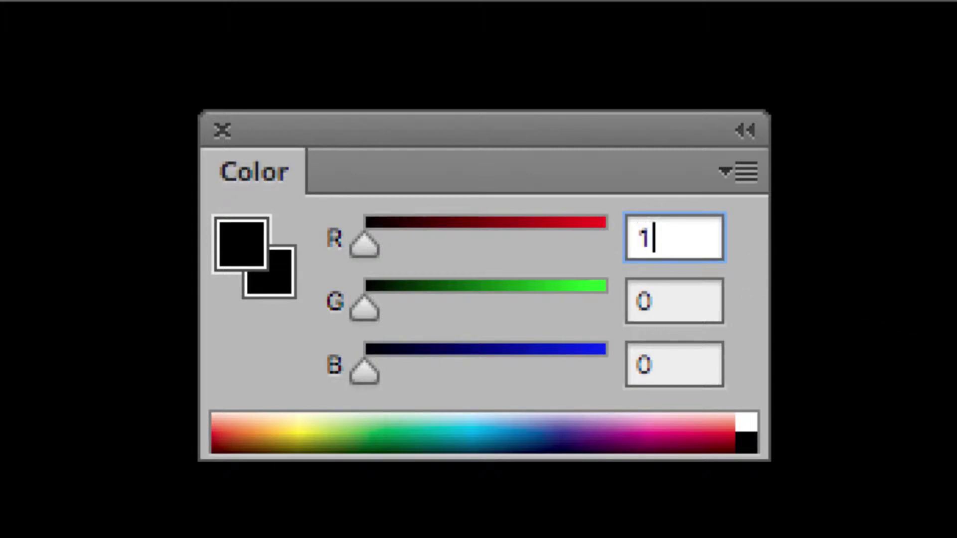
text(73)
key(Return)
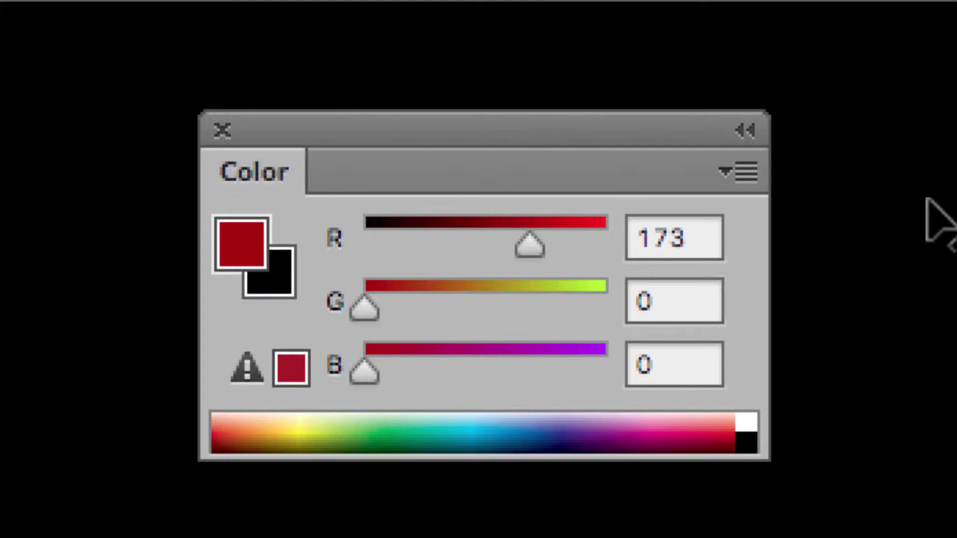
click(745, 173)
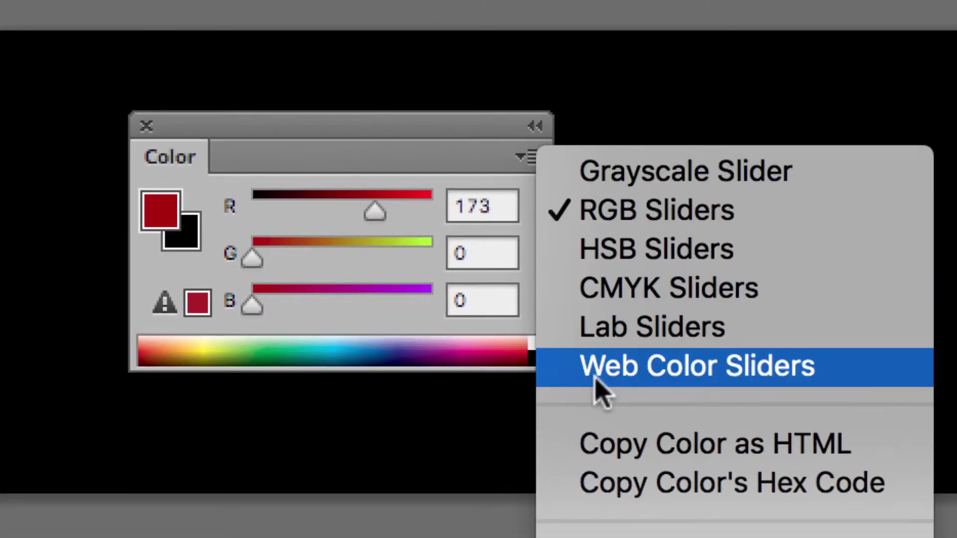
Switch the Color panel to Web Color Sliders
click(650, 370)
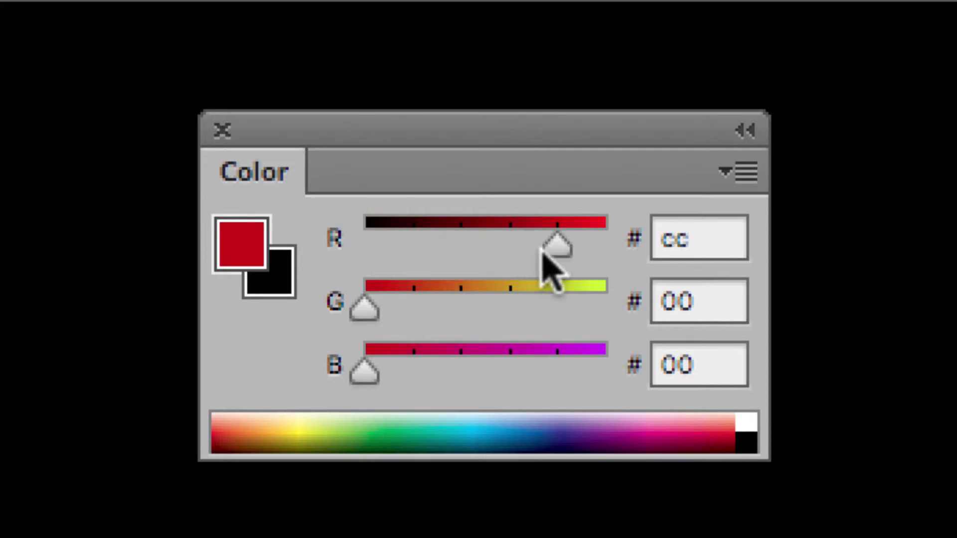
Drag the web sliders through green 33, red 66 and blue 99, ending with red at ff
drag(364, 307, 415, 307)
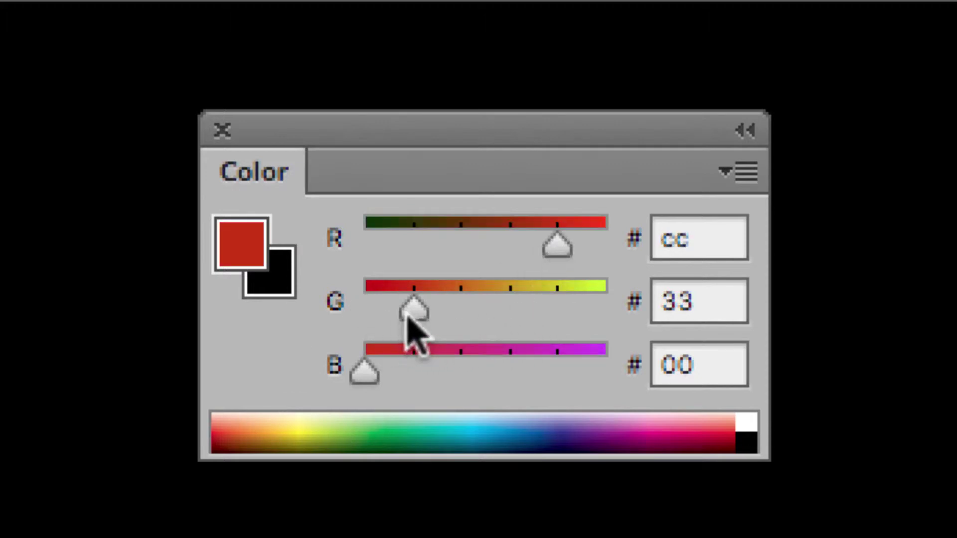
mouse_move(364, 372)
mouse_down()
mouse_move(460, 372)
mouse_move(364, 371)
mouse_up()
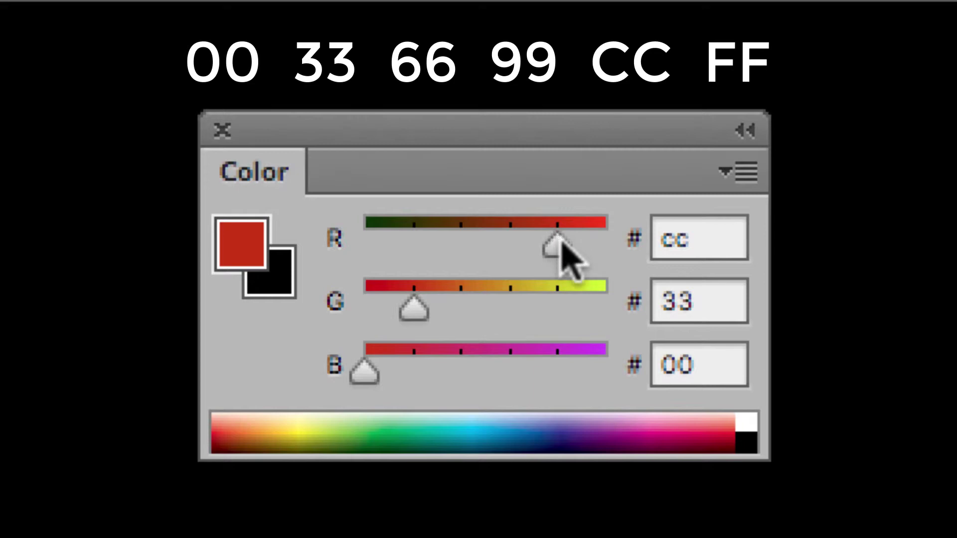
drag(557, 247, 462, 247)
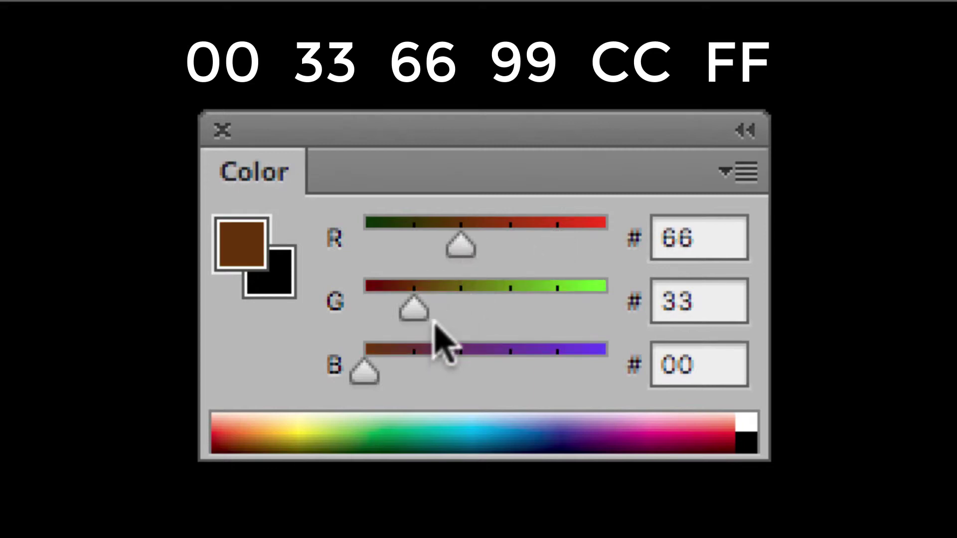
drag(364, 372, 510, 371)
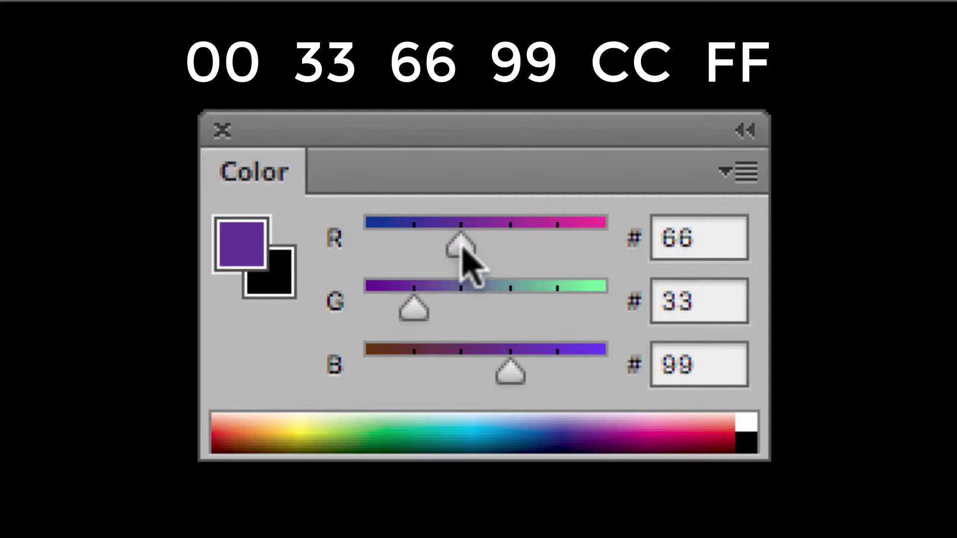
drag(462, 247, 605, 247)
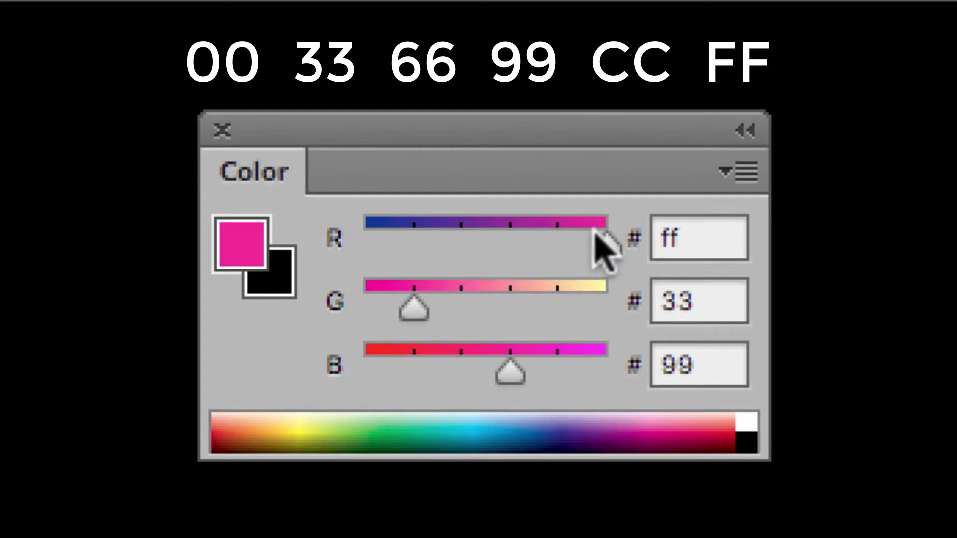